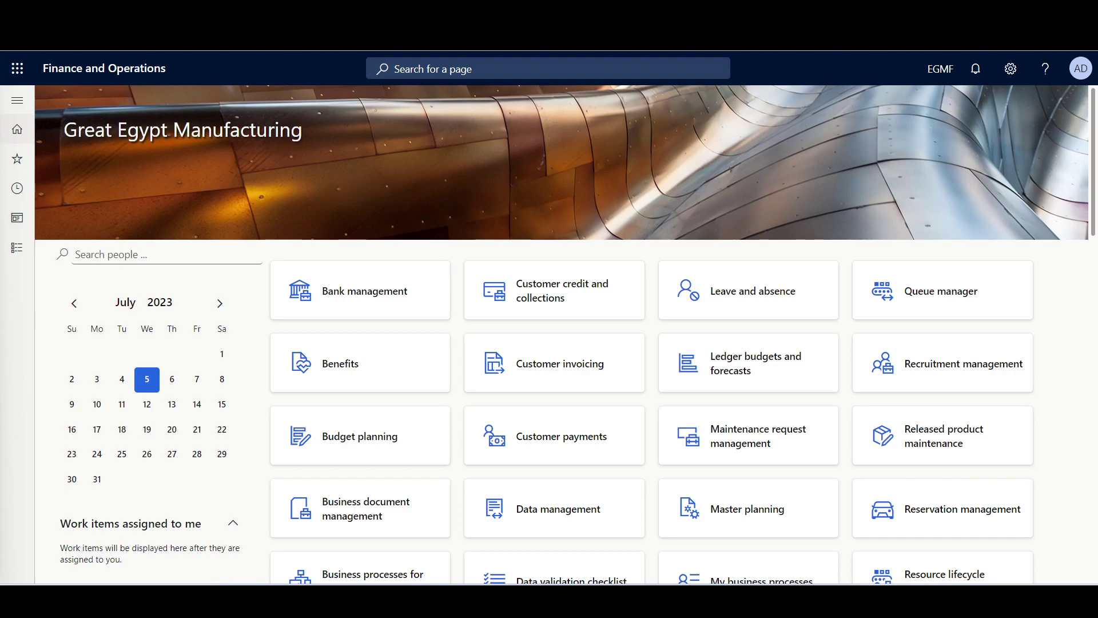
Step: In Warehouse management parameters > Reports, set Display custom label print buttons to On all forms
left_click(17, 100)
left_click(159, 376)
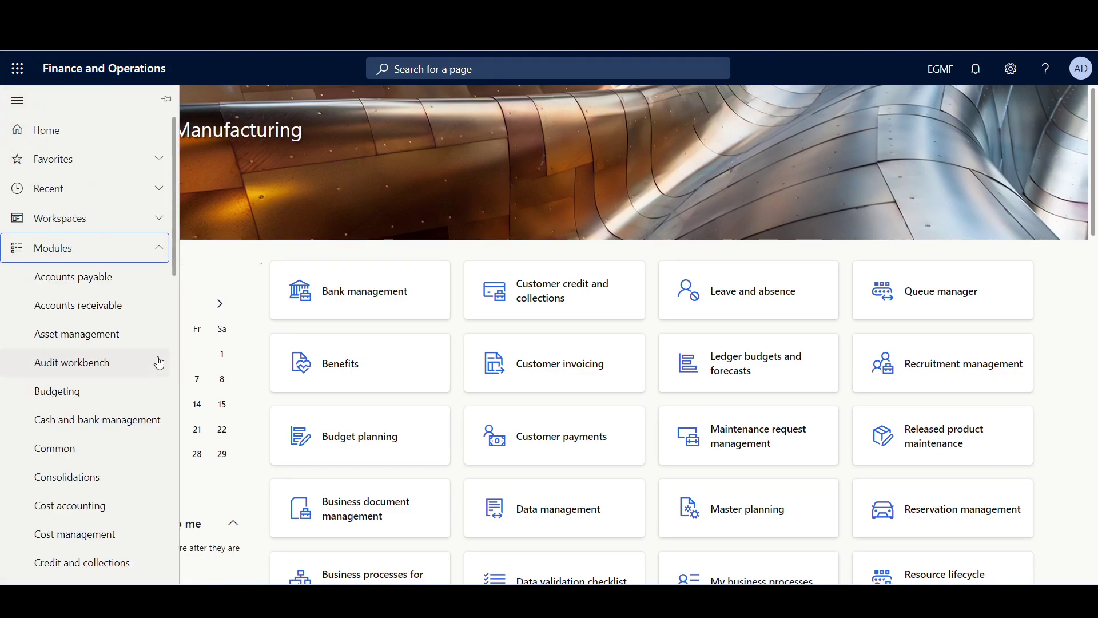
scroll(115, 458, "down", 15)
left_click(128, 569)
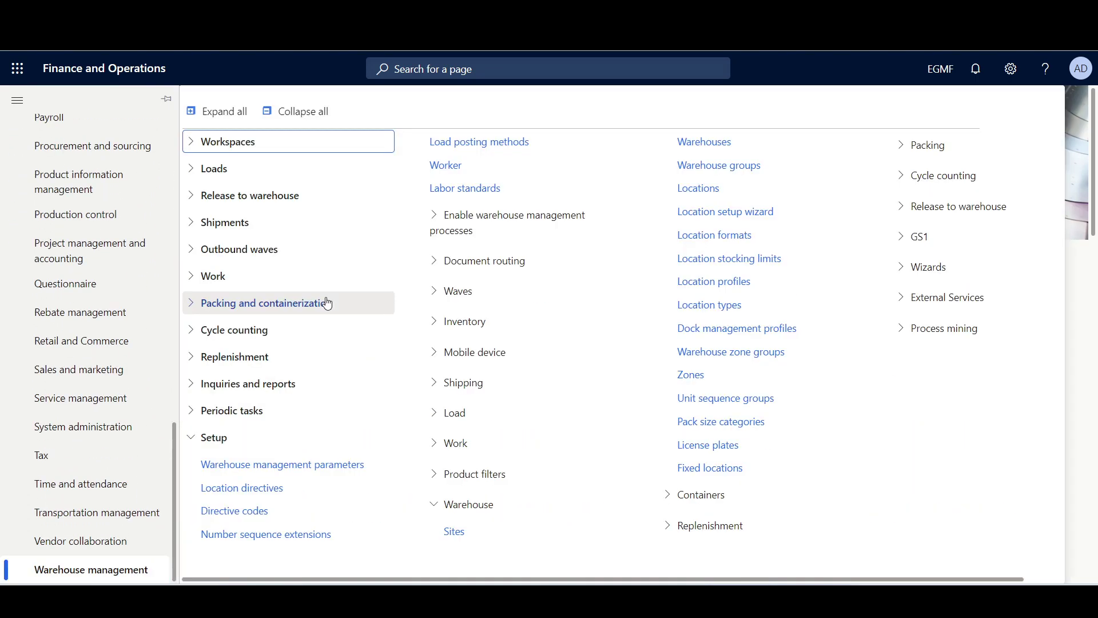
left_click(355, 464)
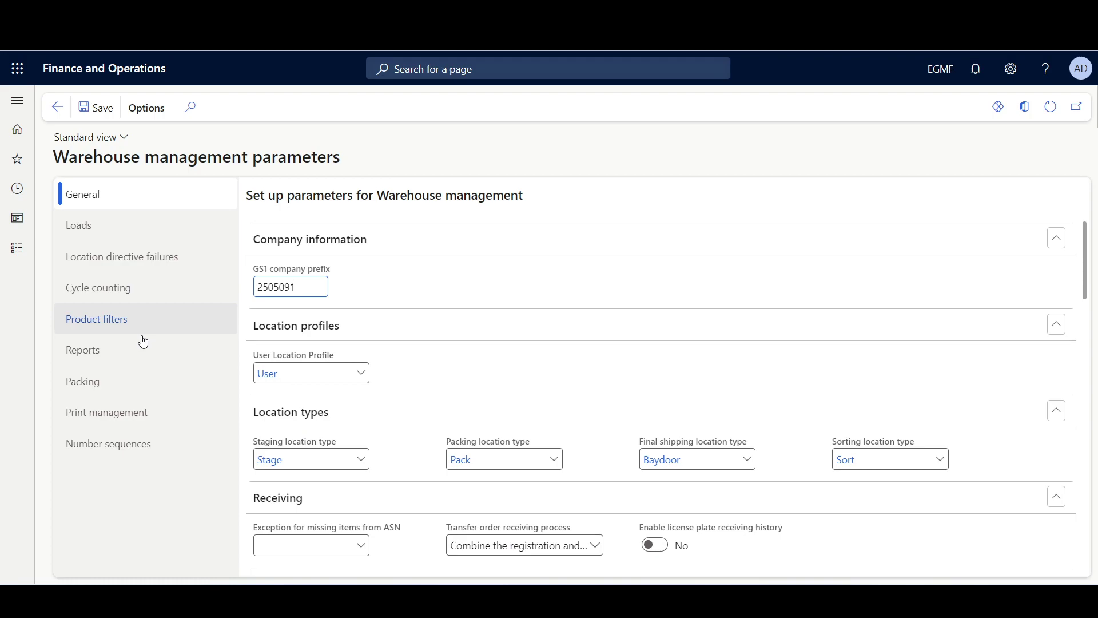
left_click(137, 350)
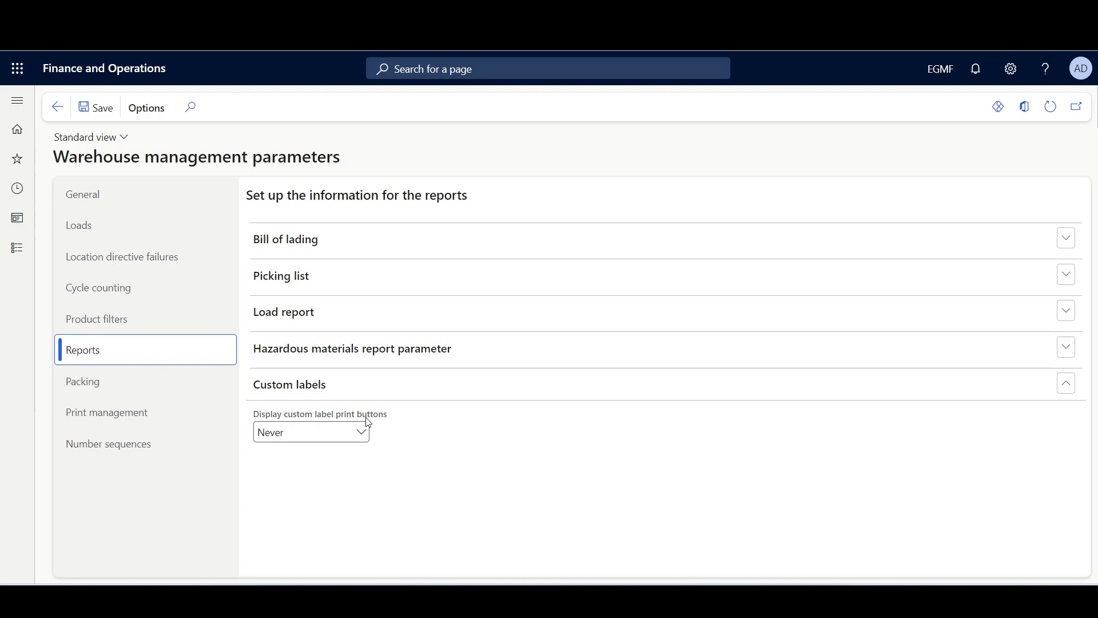
left_click(361, 432)
left_click(279, 482)
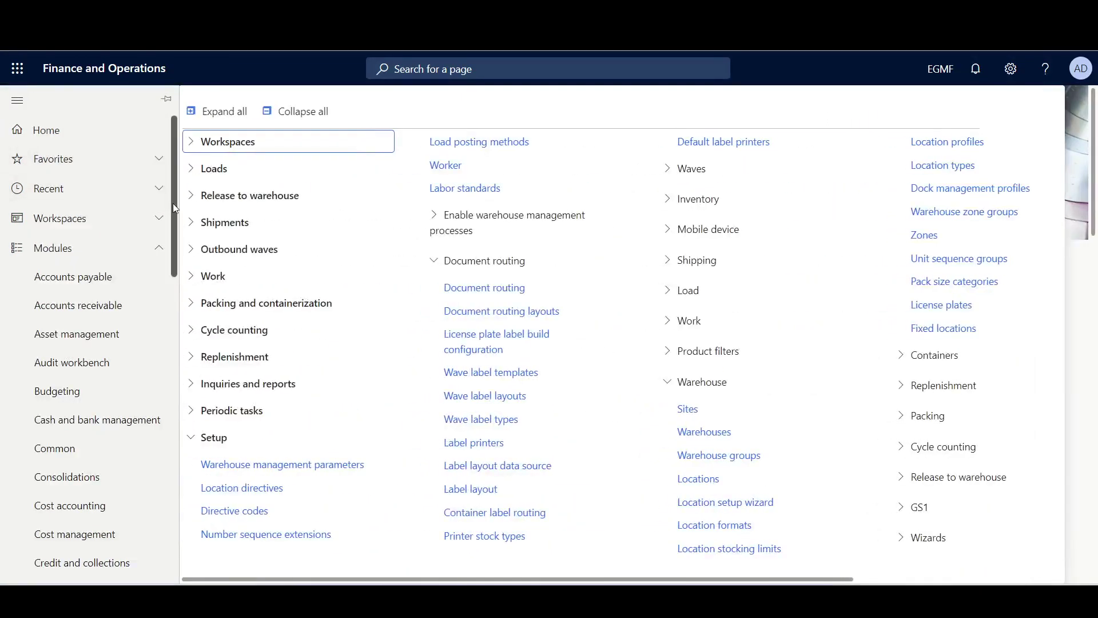
Step: Open the Label layout data source list from Warehouse management setup
scroll(153, 577, "down", 10)
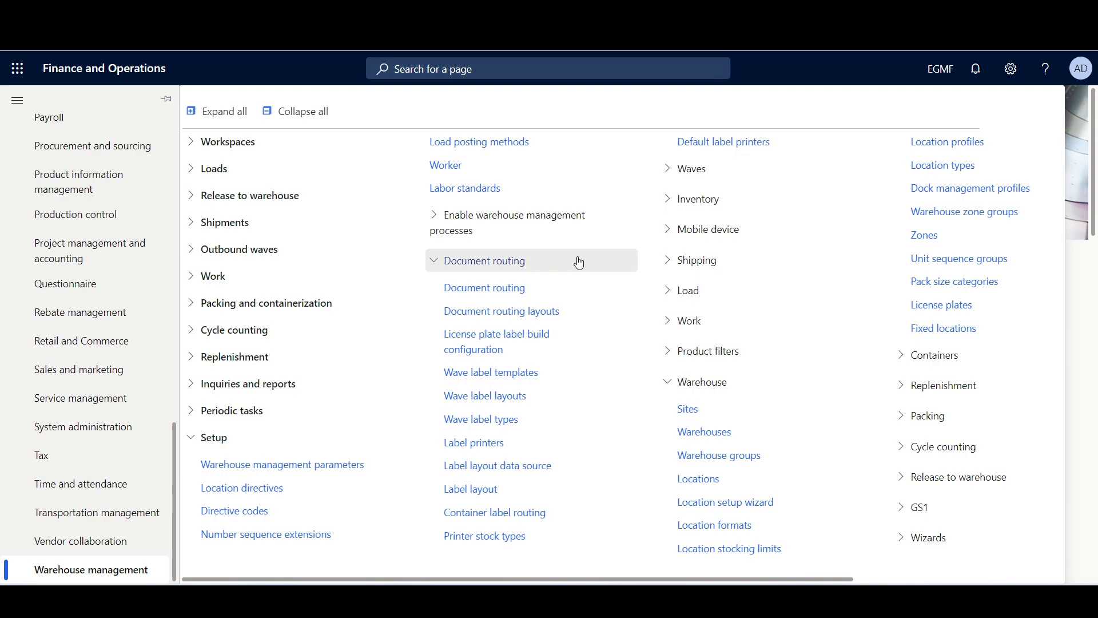
left_click(496, 466)
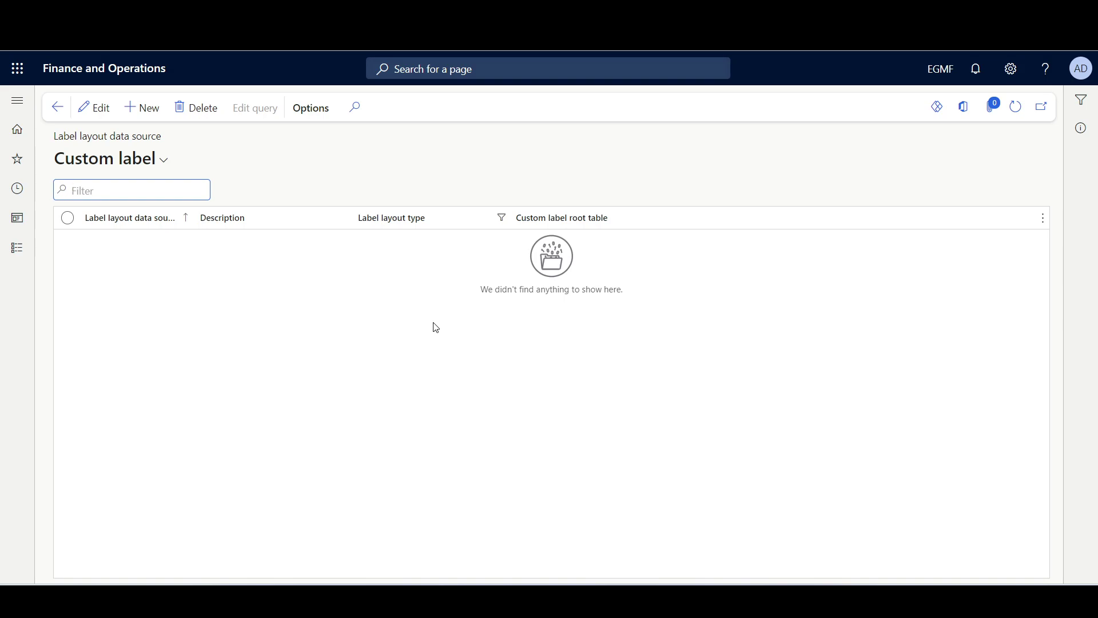
Step: Add data source WH-001, described 'Location labels', with layout type Custom label
left_click(142, 108)
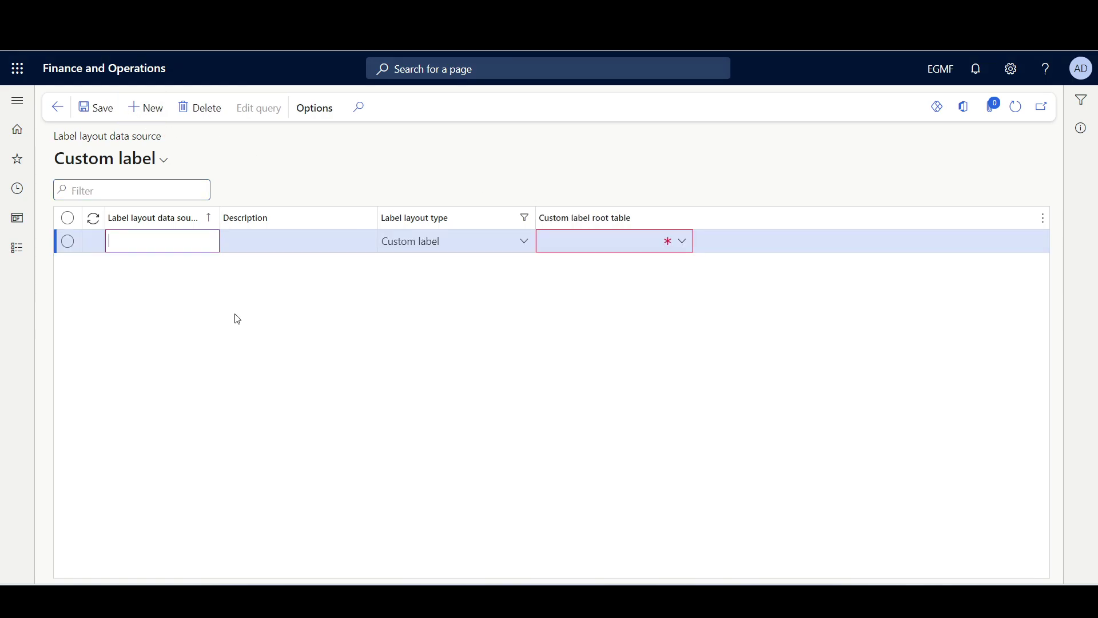
type("WH-001")
key("Tab")
type("Locat")
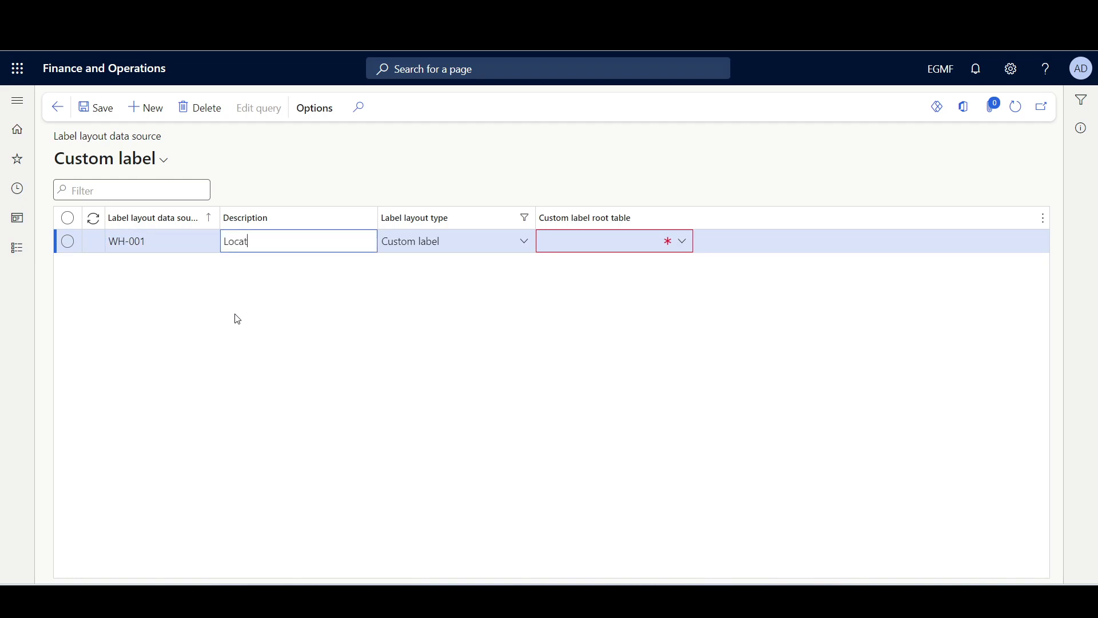
type("ion labels")
key("Tab")
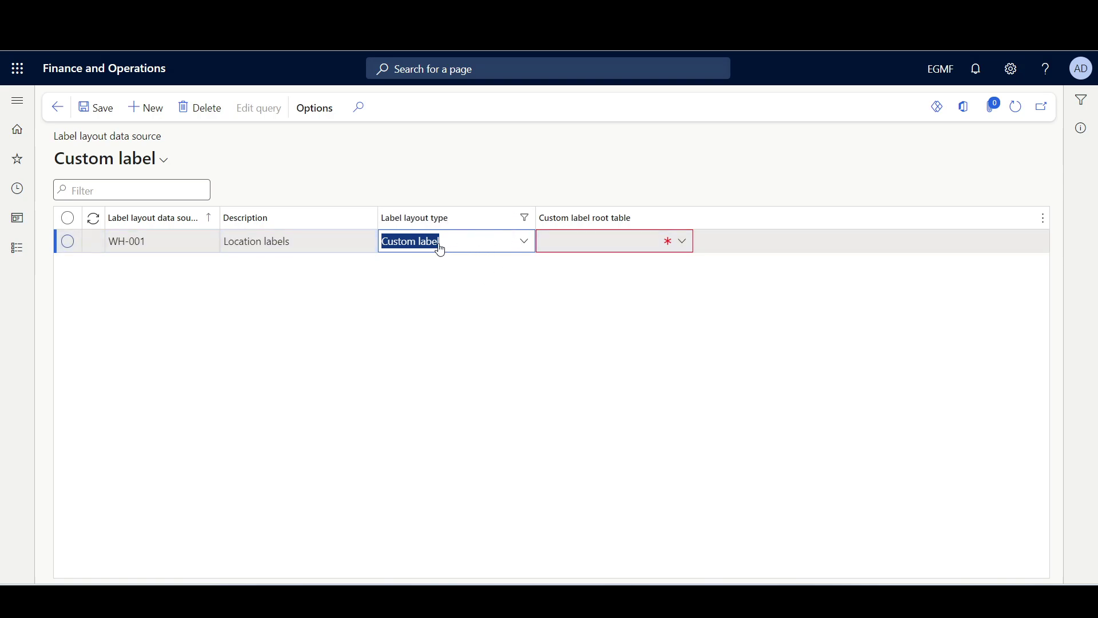
left_click(521, 253)
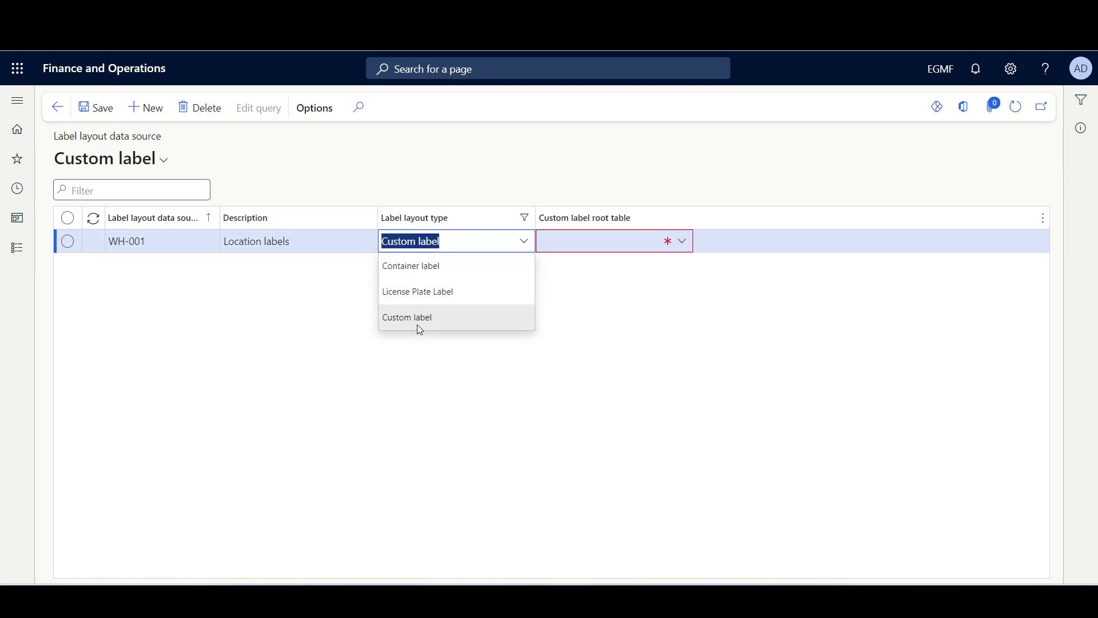
left_click(417, 324)
Step: Set the root table to WMSLocation, filtering the table list, and save the record
left_click(600, 240)
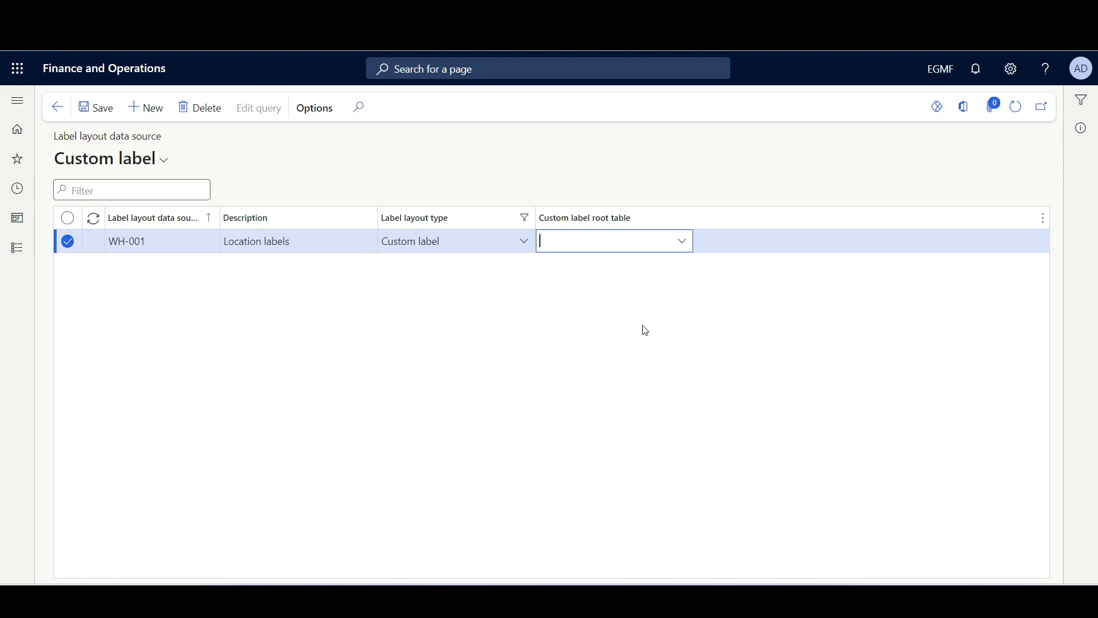
left_click(683, 242)
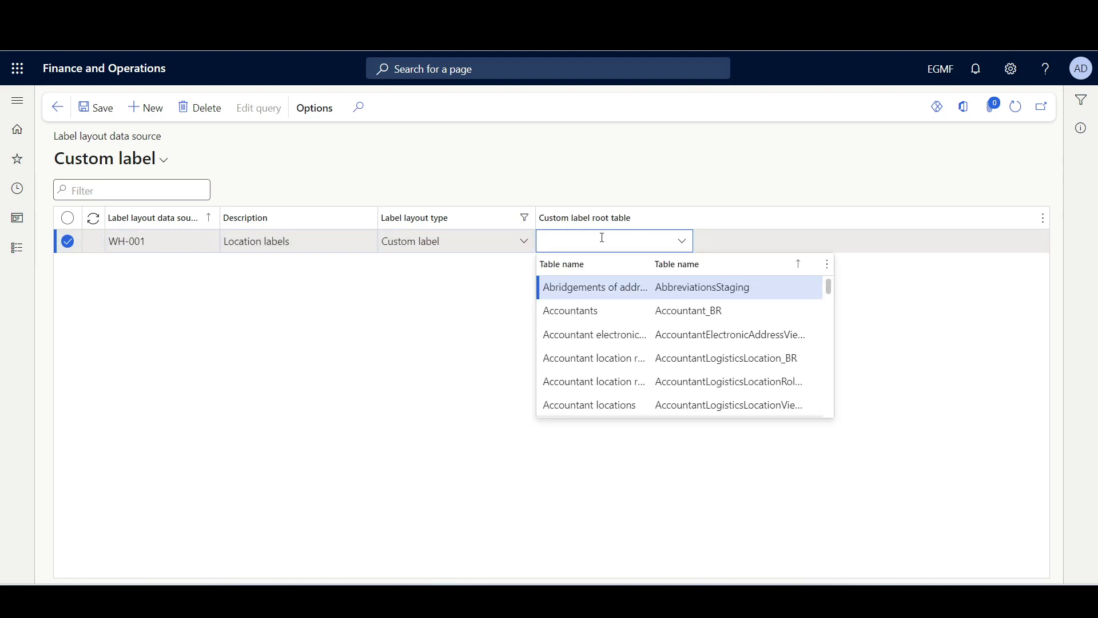
left_click(703, 264)
type("wmslocation")
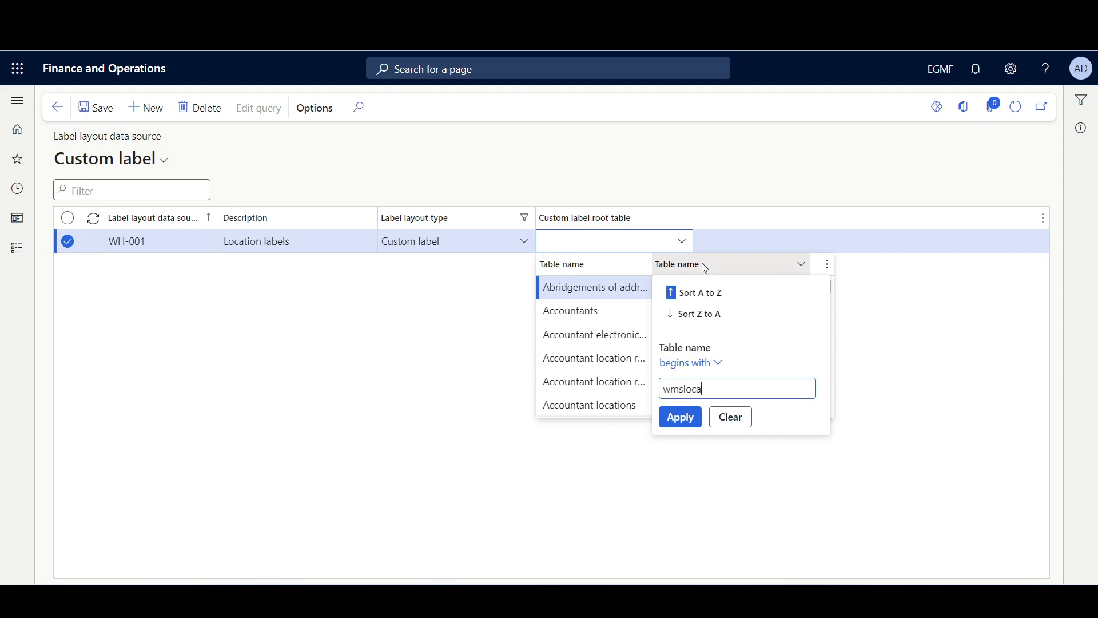
key("Return")
left_click(579, 287)
left_click(87, 109)
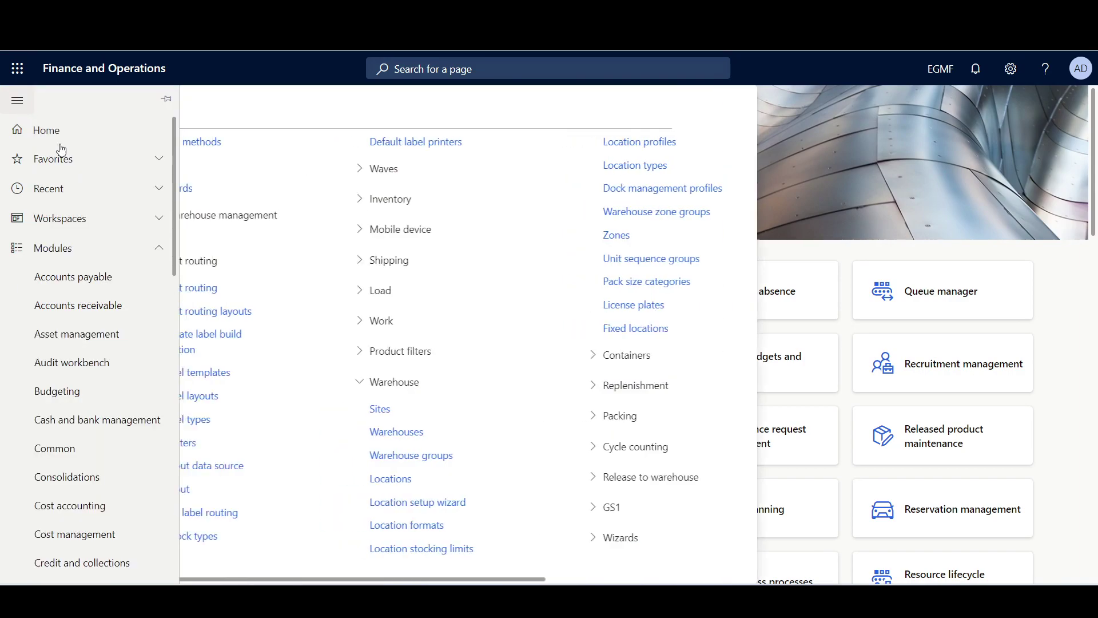
Step: Open the label layout setup filtered to custom label layouts
scroll(91, 366, "down", 10)
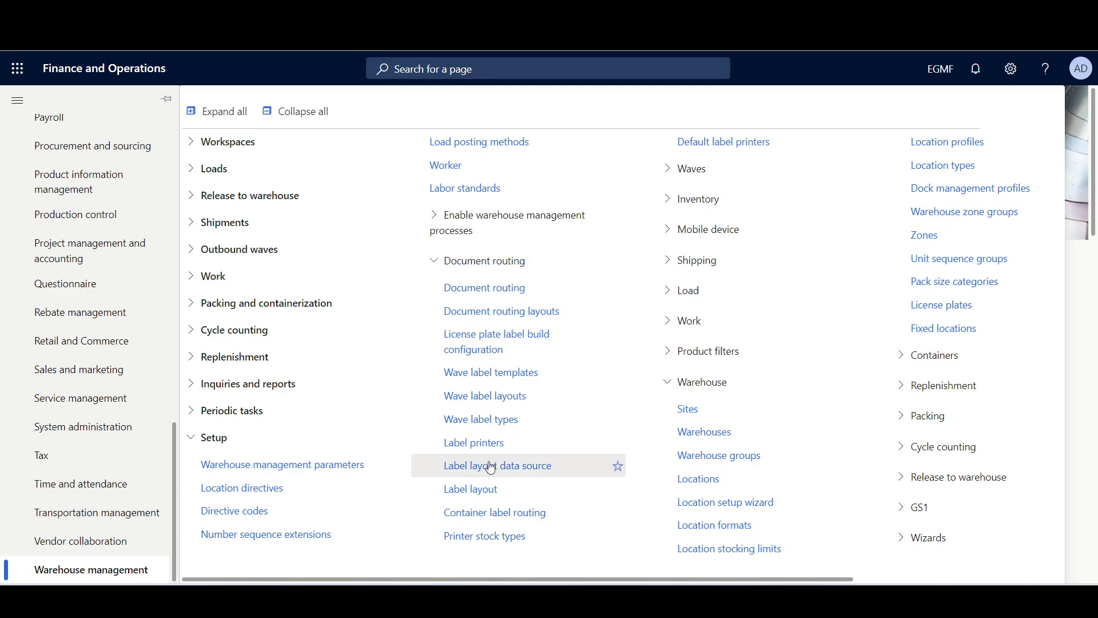
left_click(471, 489)
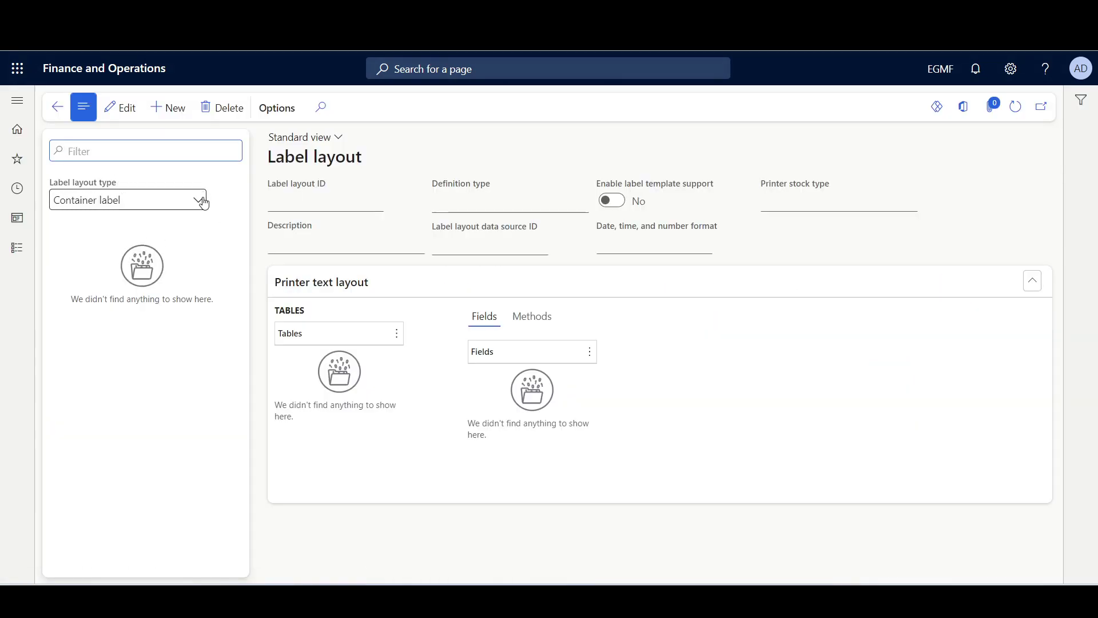
left_click(201, 201)
left_click(81, 265)
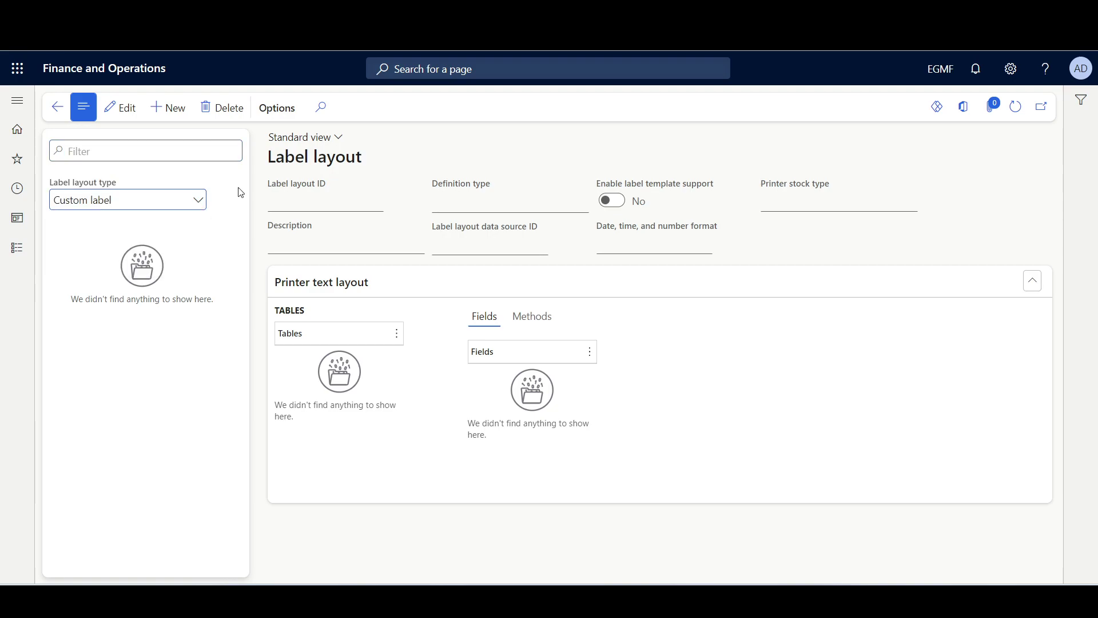
Step: Create label layout STD Locations, described 'STD Locations', using data source WH-001
left_click(182, 109)
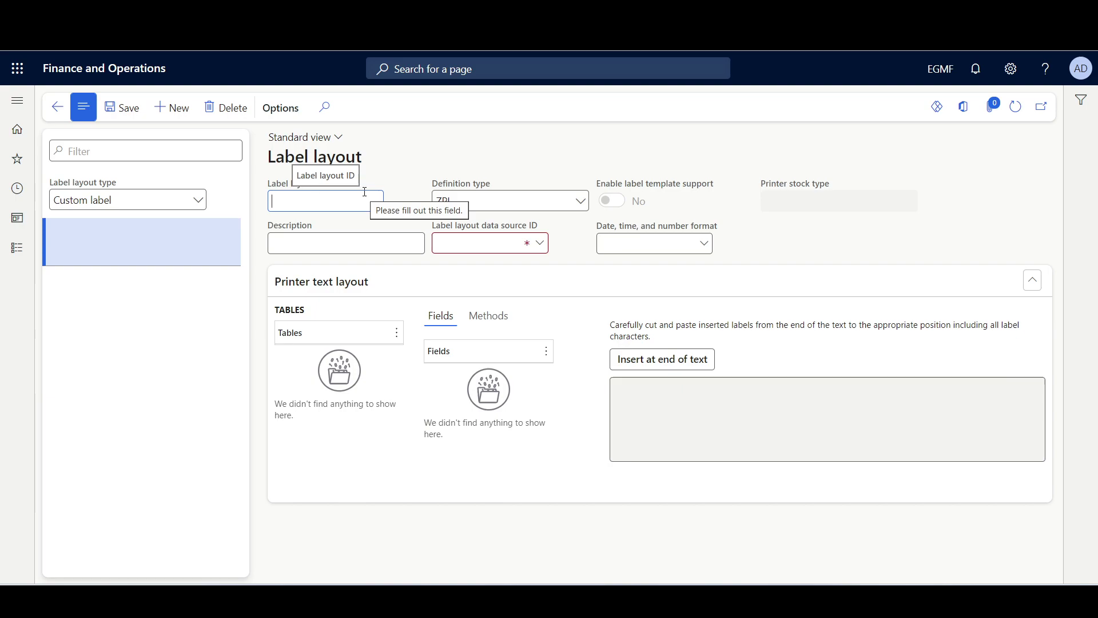
type("s")
key("BackSpace")
type("STD LE")
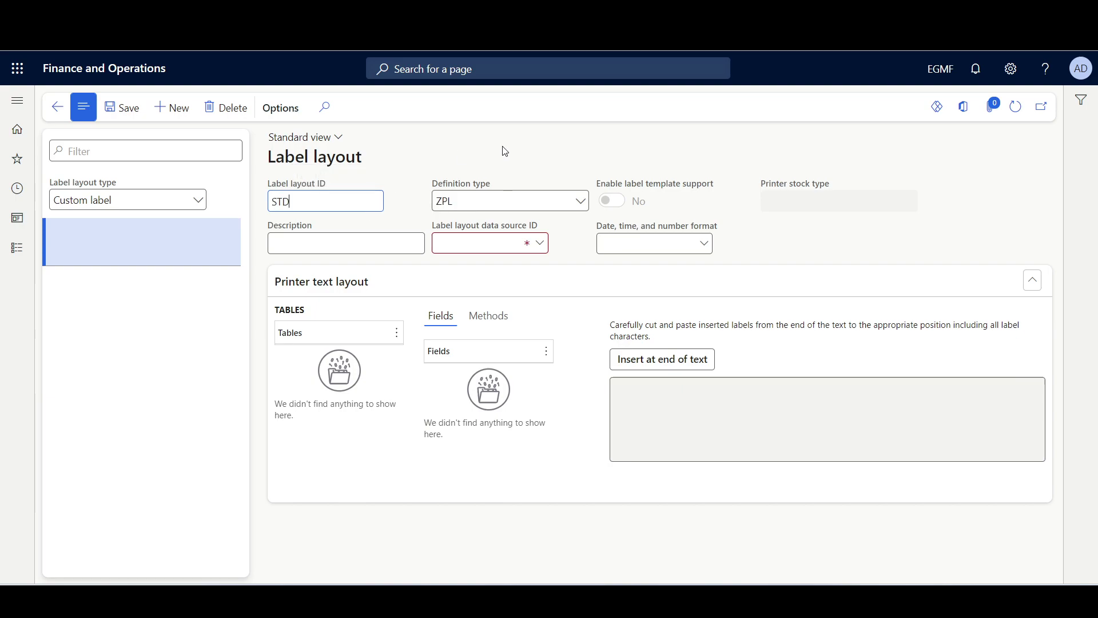
key("BackSpace")
type("ocations")
key("Tab")
type("STD Locati")
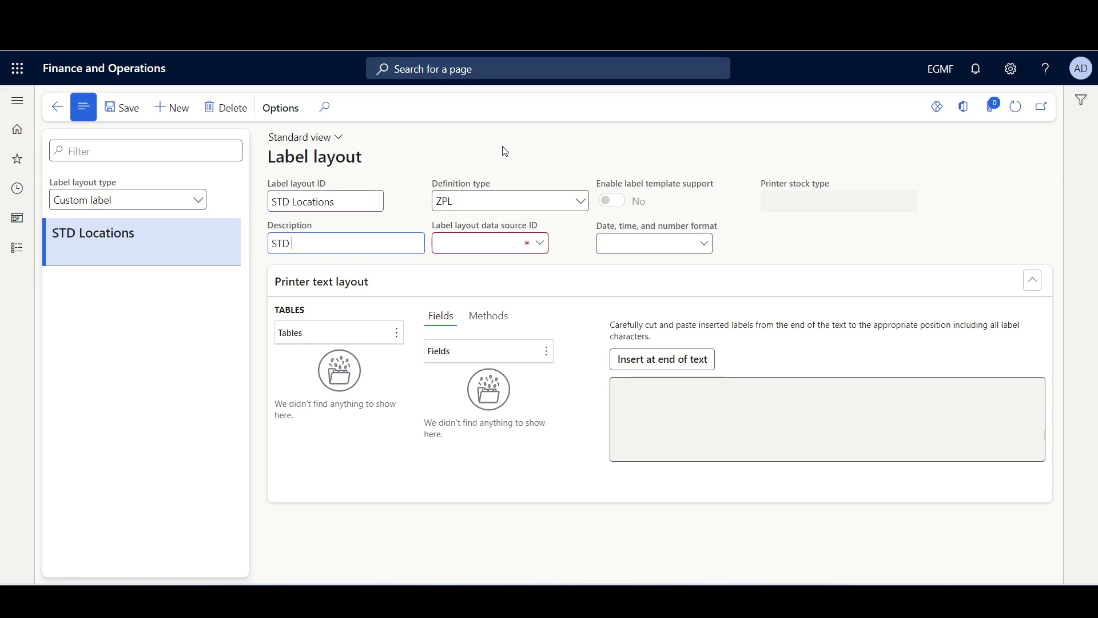
type("ons")
key("Tab")
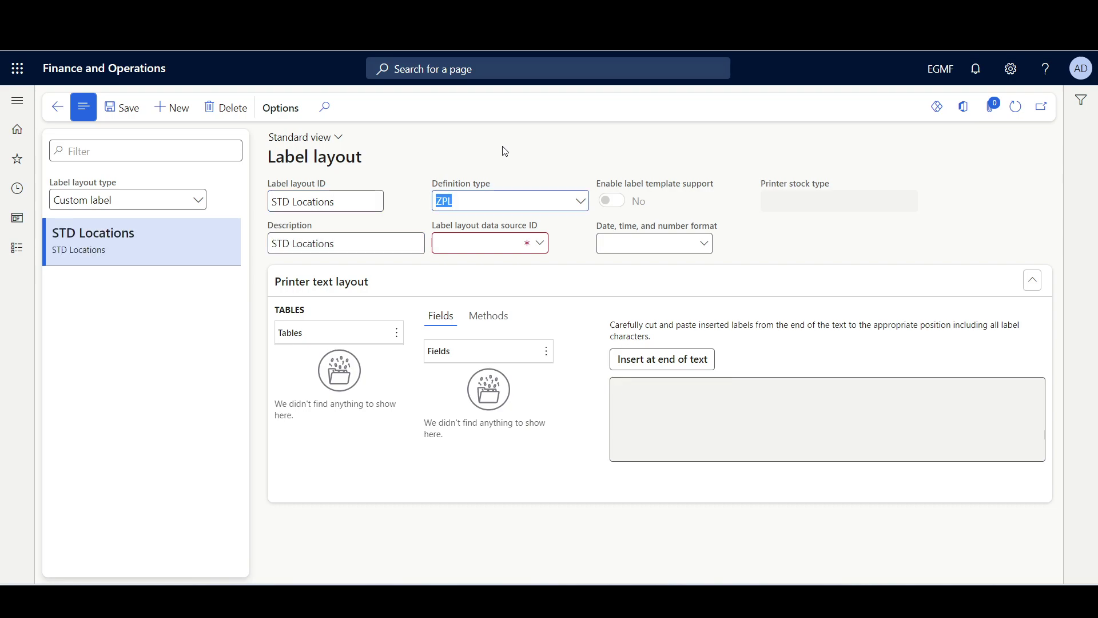
left_click(538, 245)
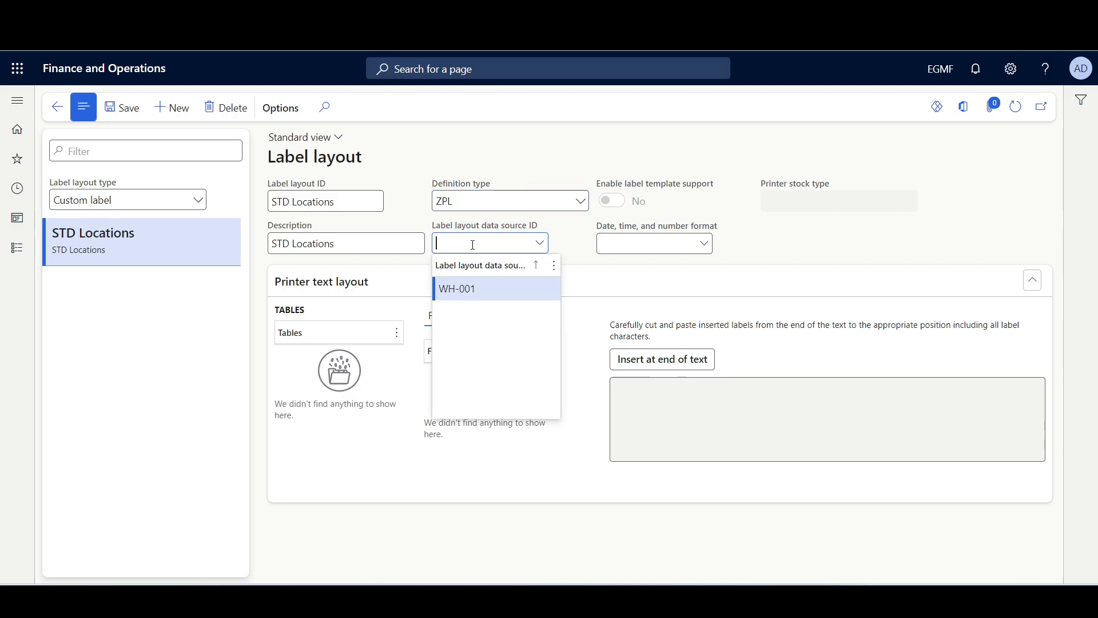
left_click(458, 289)
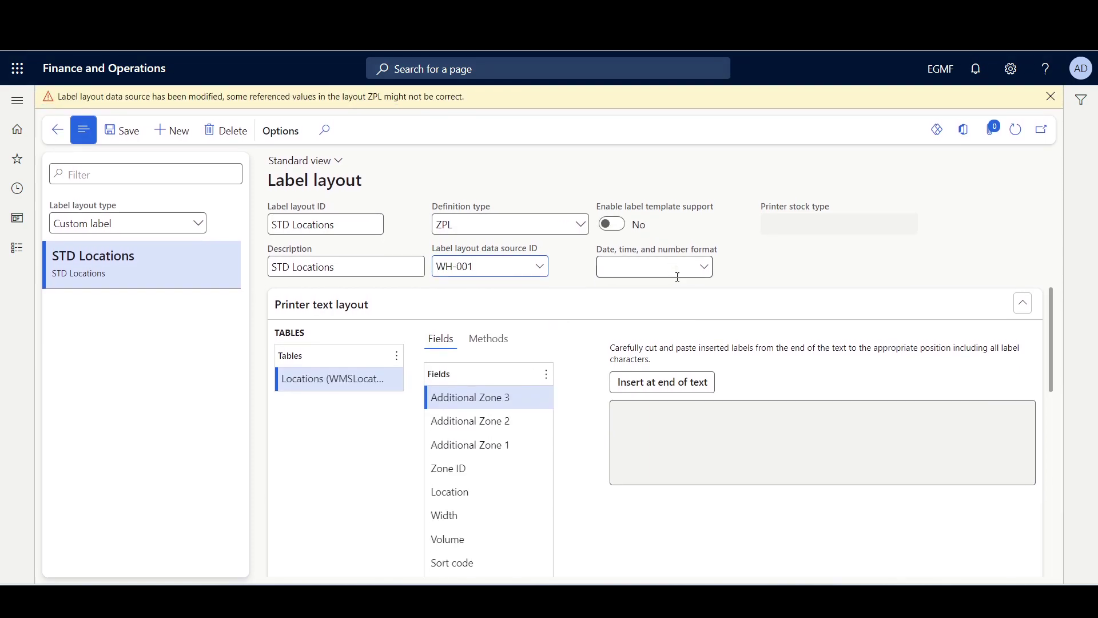
Step: Paste the ZPL code into the STD Locations printer text layout and review the ZoneId line
left_click(117, 140)
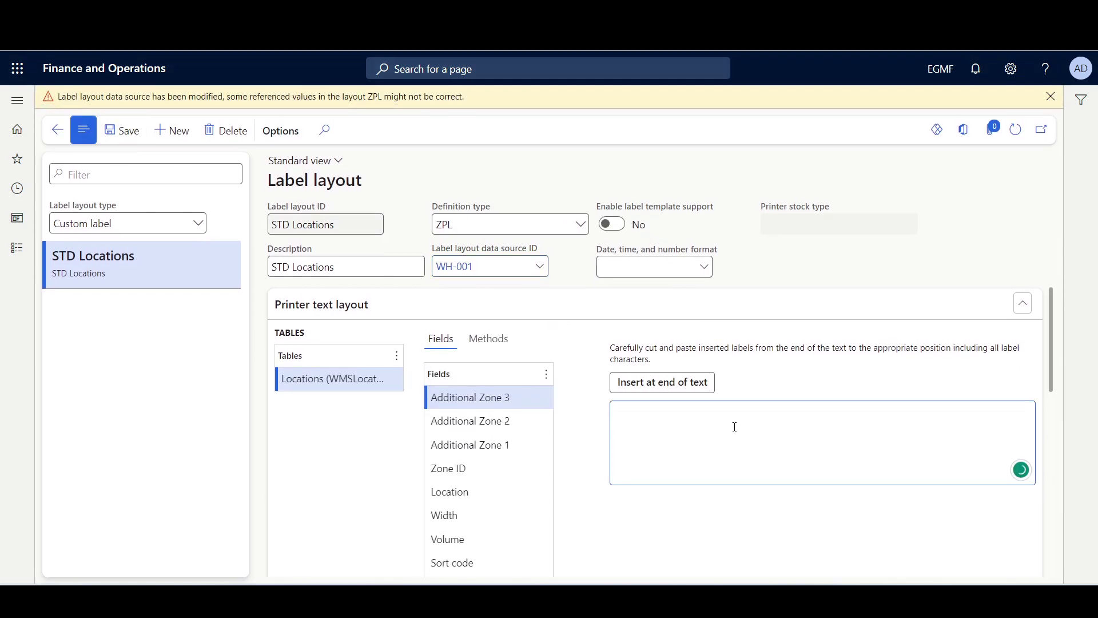
key("ctrl+v")
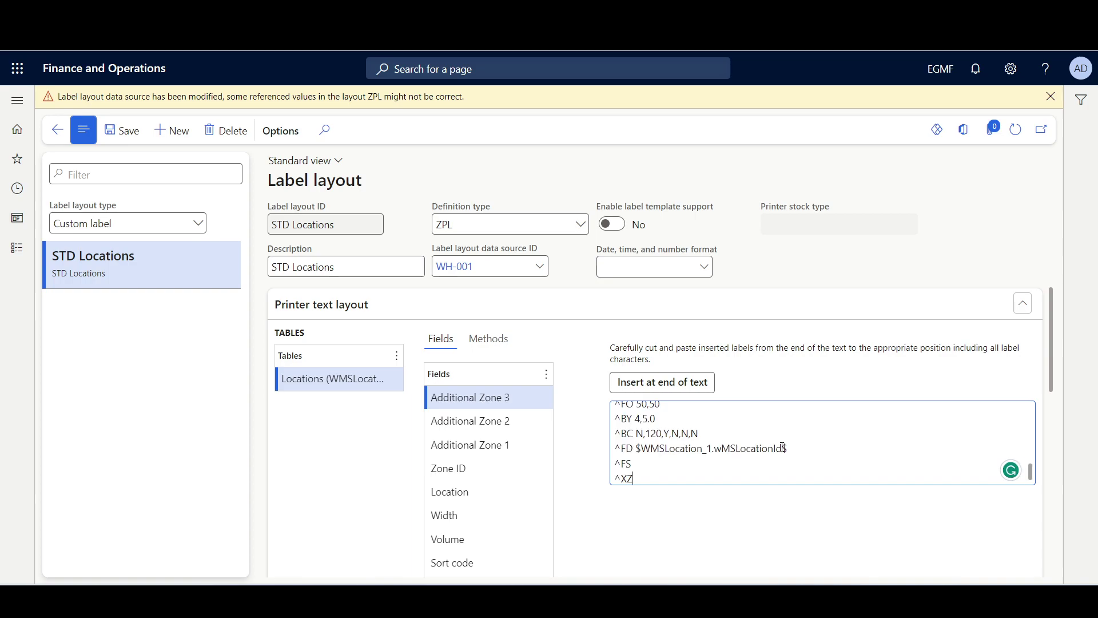
key("ctrl+Home")
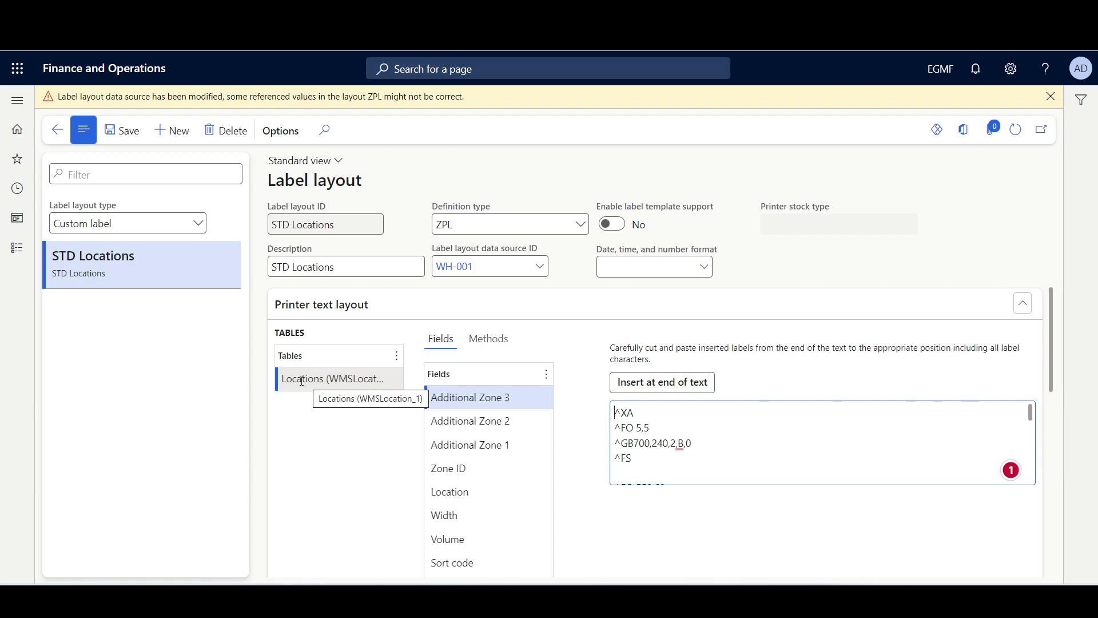
scroll(1031, 417, "down", 1)
scroll(680, 454, "up", 3)
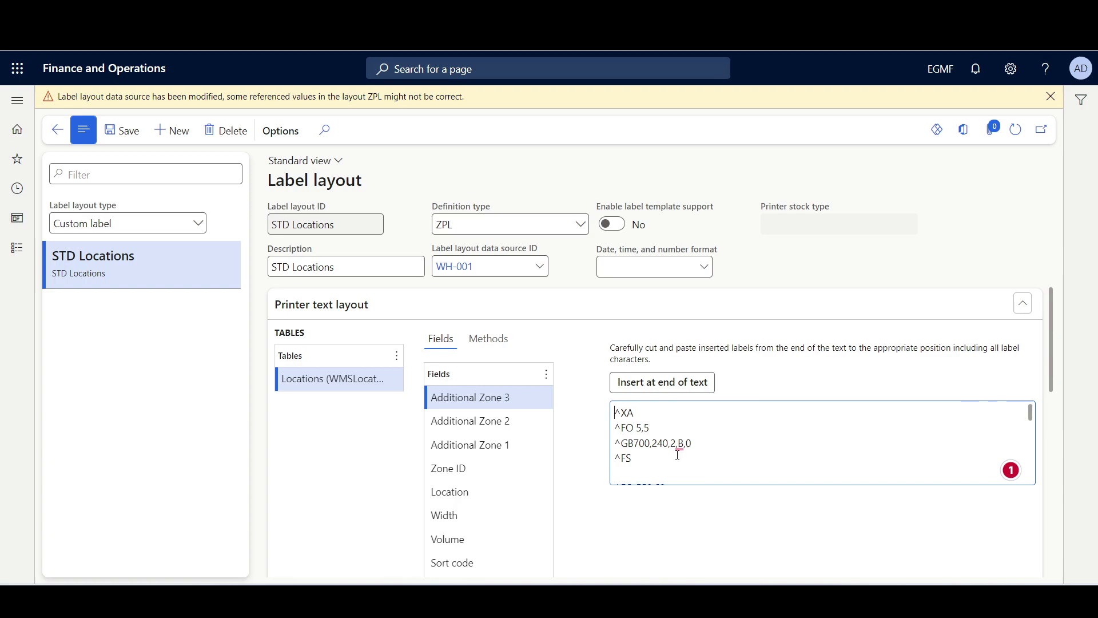
left_click_drag(1031, 412, 1032, 452)
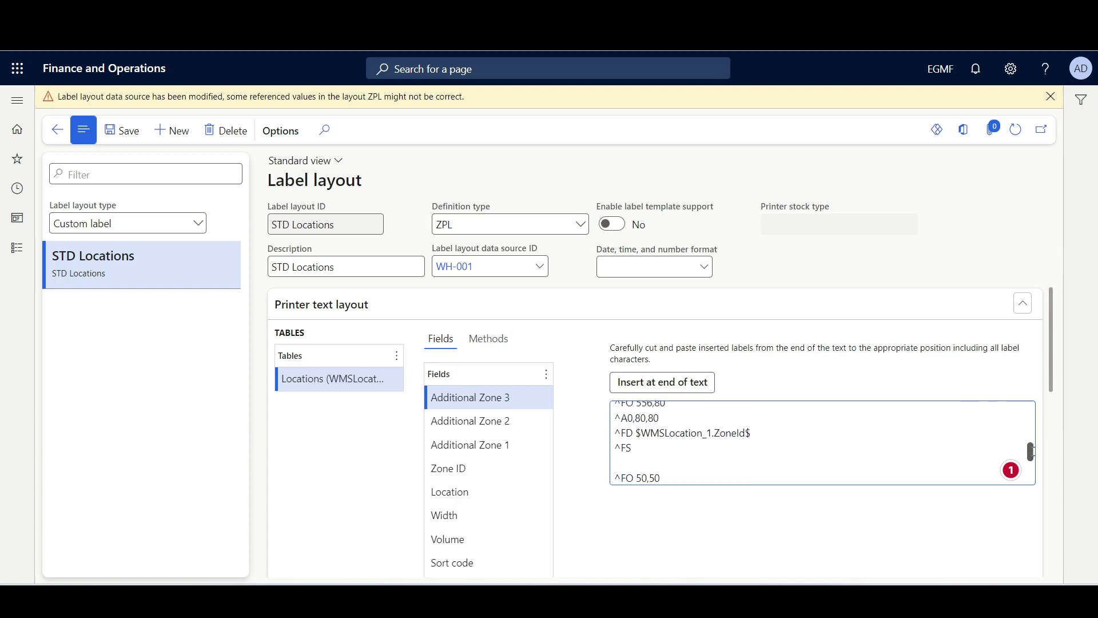
left_click_drag(753, 433, 613, 433)
left_click_drag(1031, 452, 1031, 475)
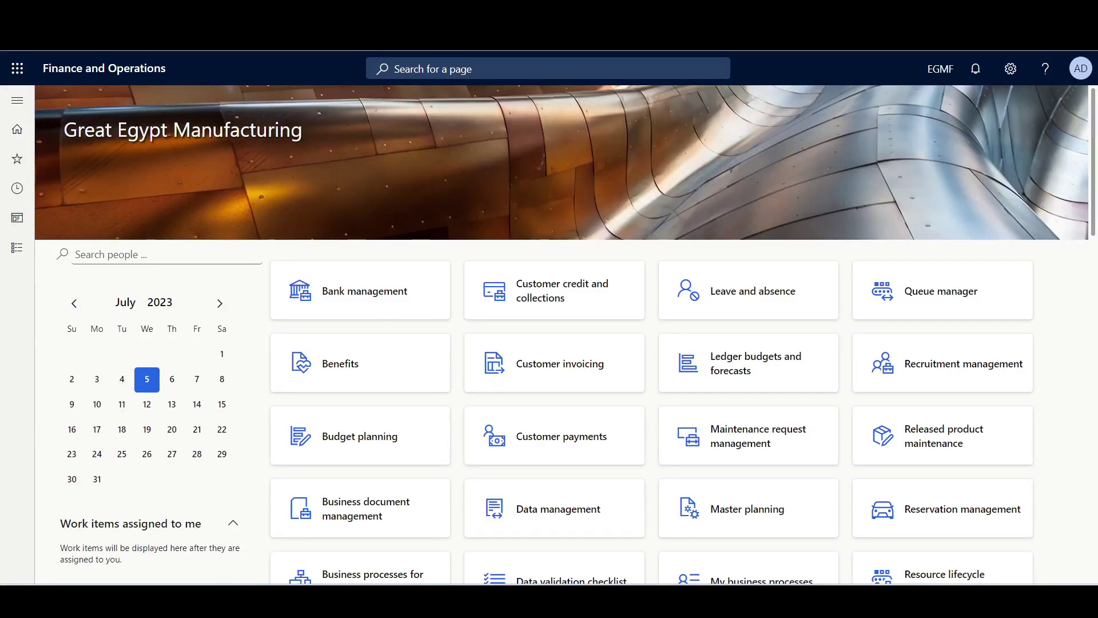
Step: Open the warehouse Locations list
left_click(17, 100)
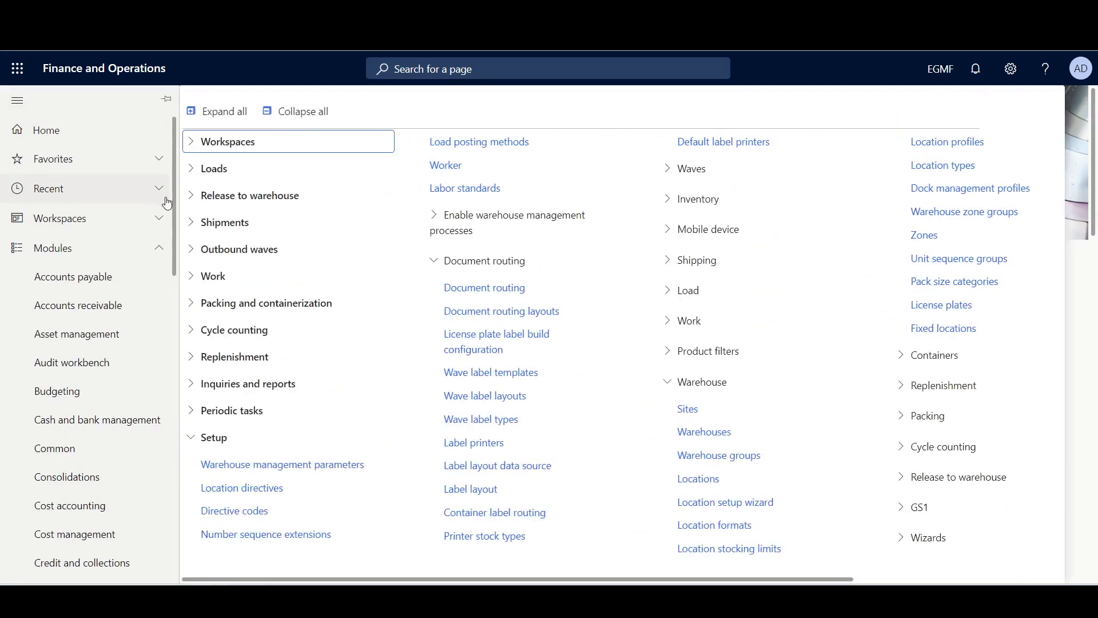
scroll(158, 324, "down", 2)
scroll(157, 324, "down", 10)
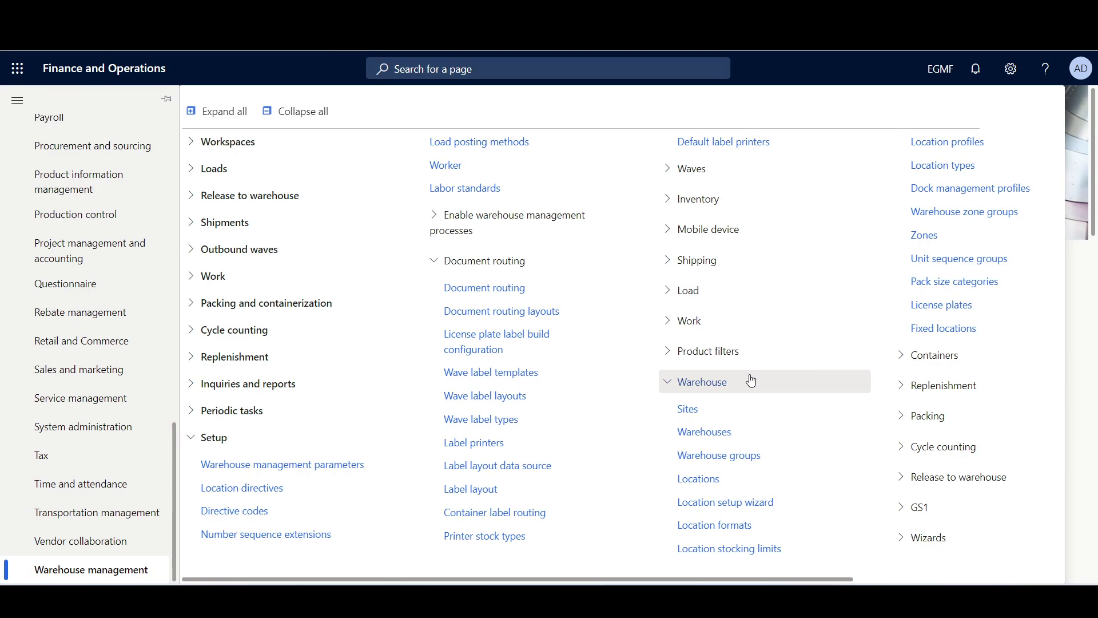
left_click(698, 478)
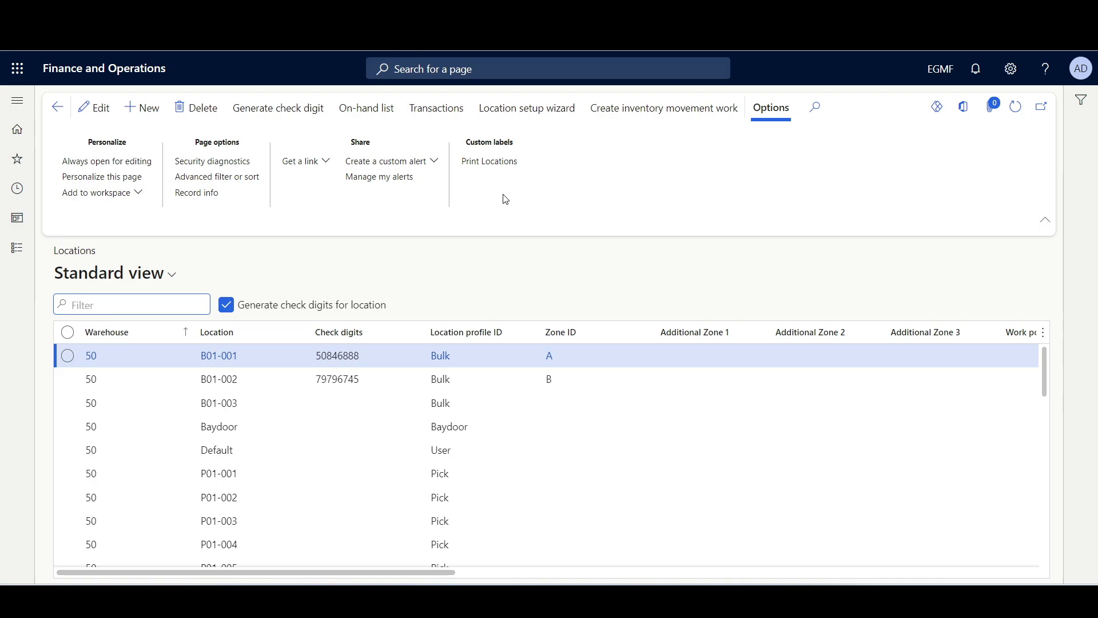
Step: Select locations B01-001 and B01-002 and open custom label printing for them
left_click(68, 356)
left_click(68, 380)
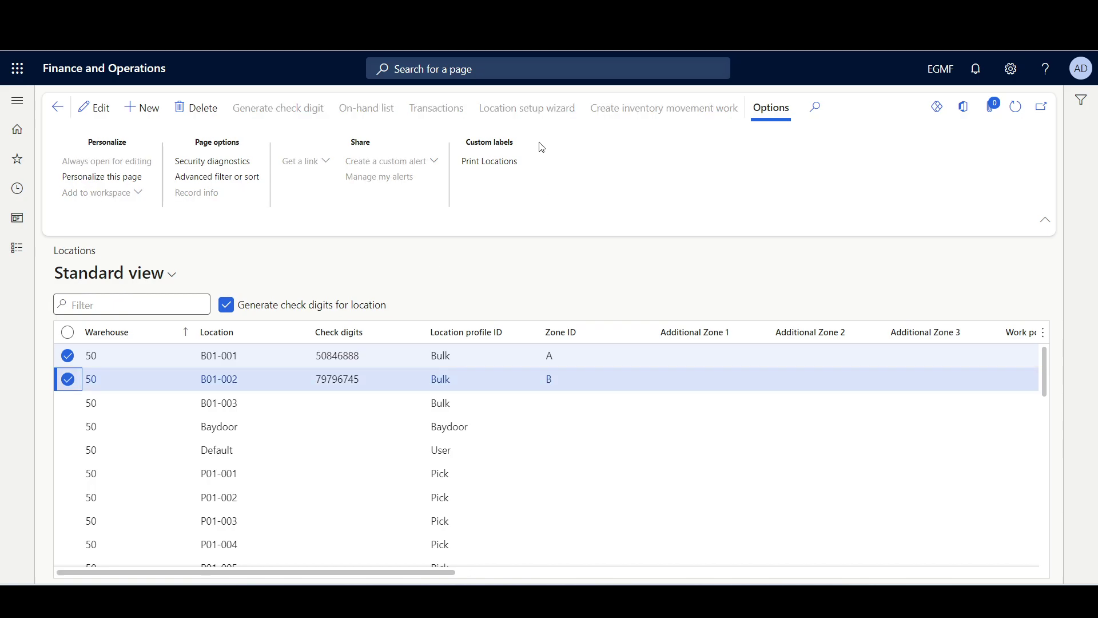
left_click(468, 162)
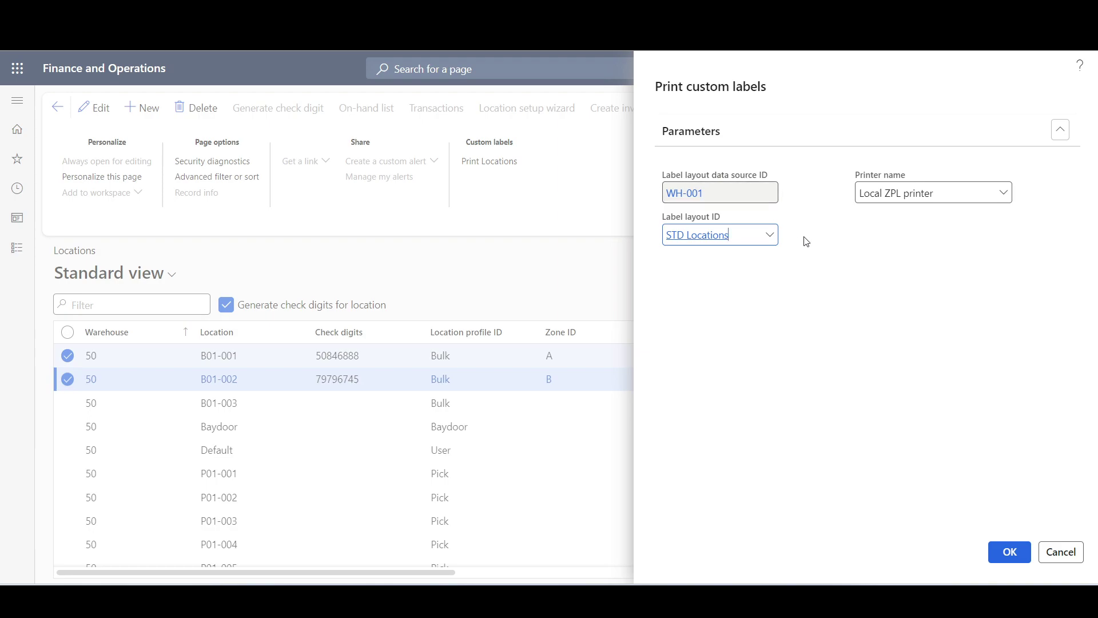
Step: Use label layout STD Locations and printer Local ZPL printer for the location labels
left_click(769, 235)
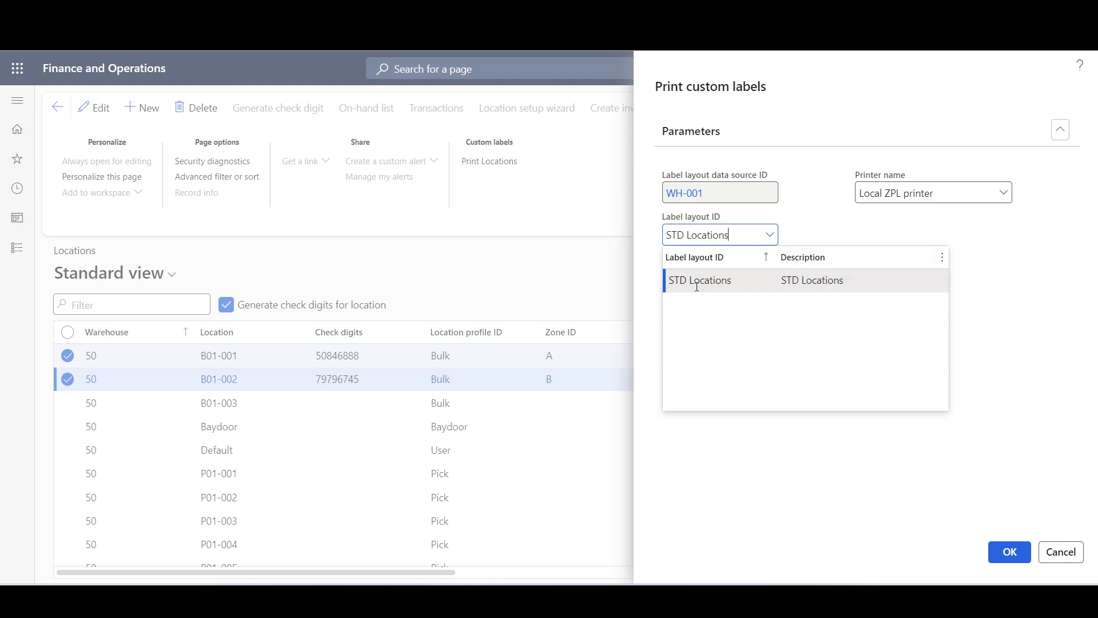
left_click(724, 280)
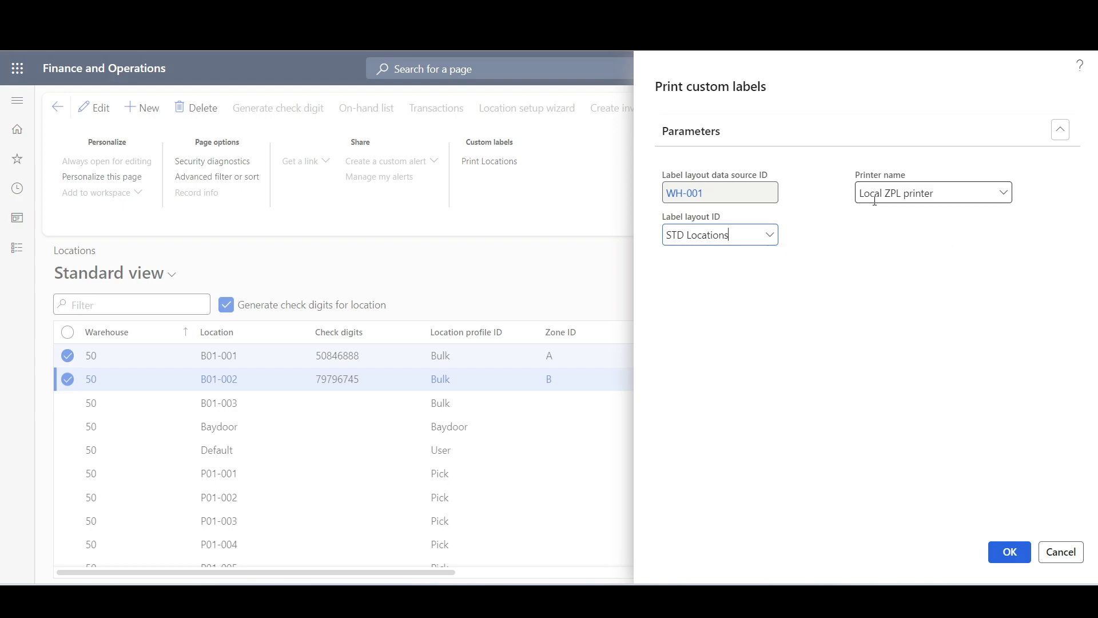
left_click(1004, 193)
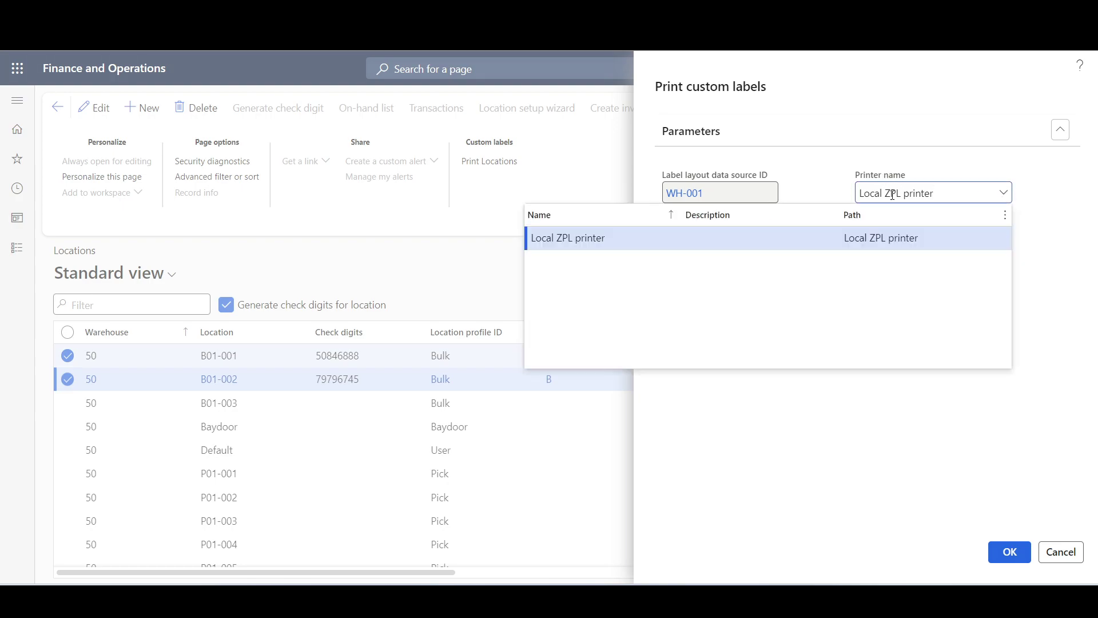
left_click(626, 238)
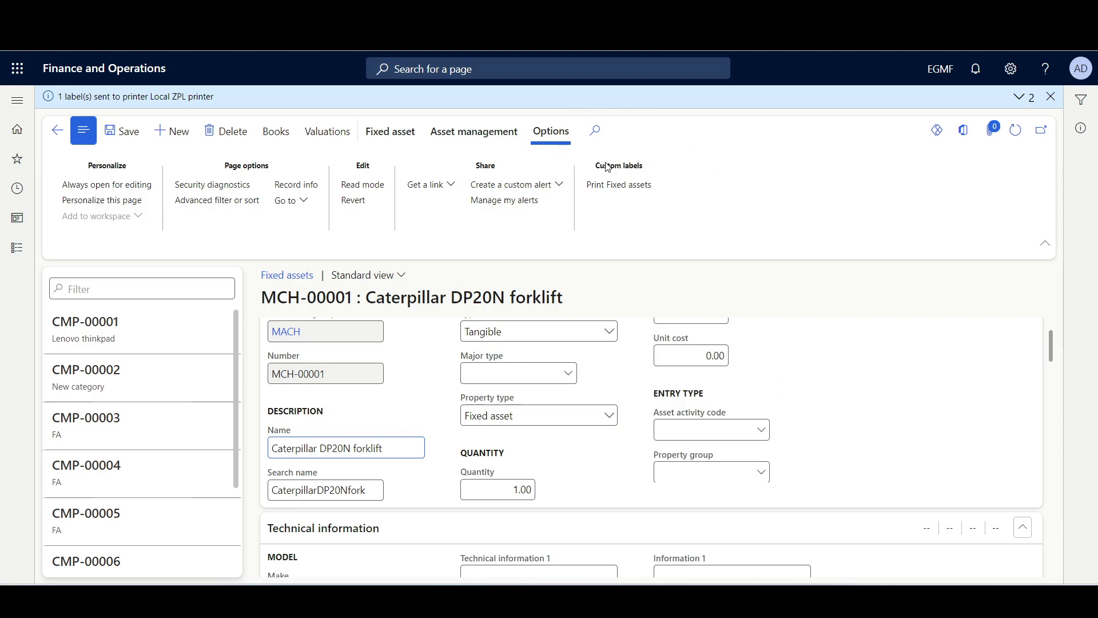
Step: Print fixed asset MCH-00001's label with layout STD FA and view it in the Virtual ZPL Printer
left_click(615, 187)
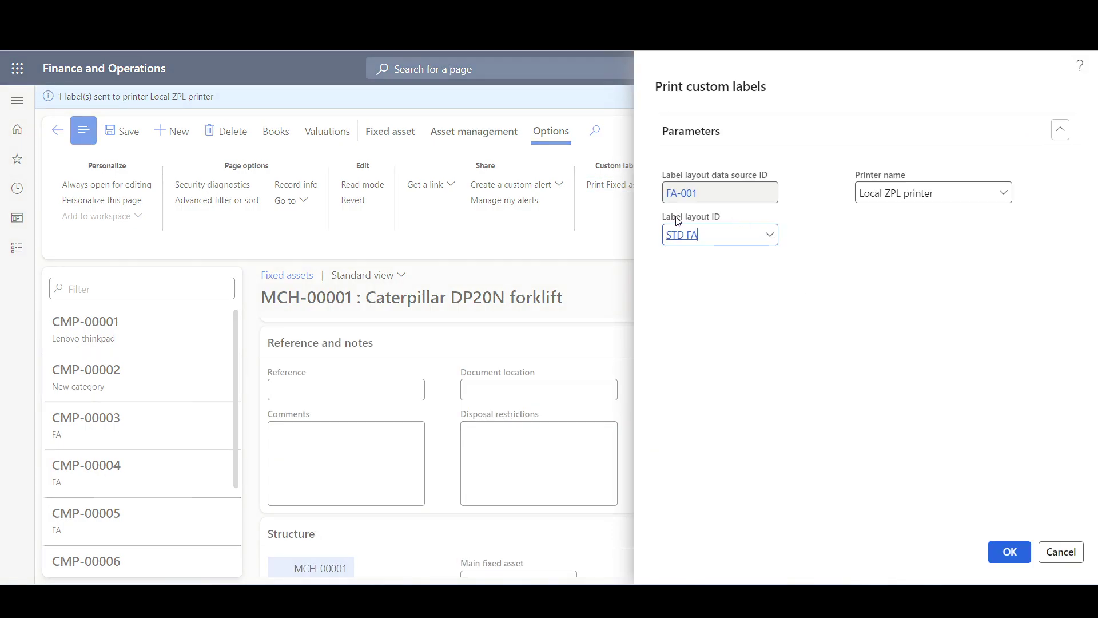
left_click(770, 234)
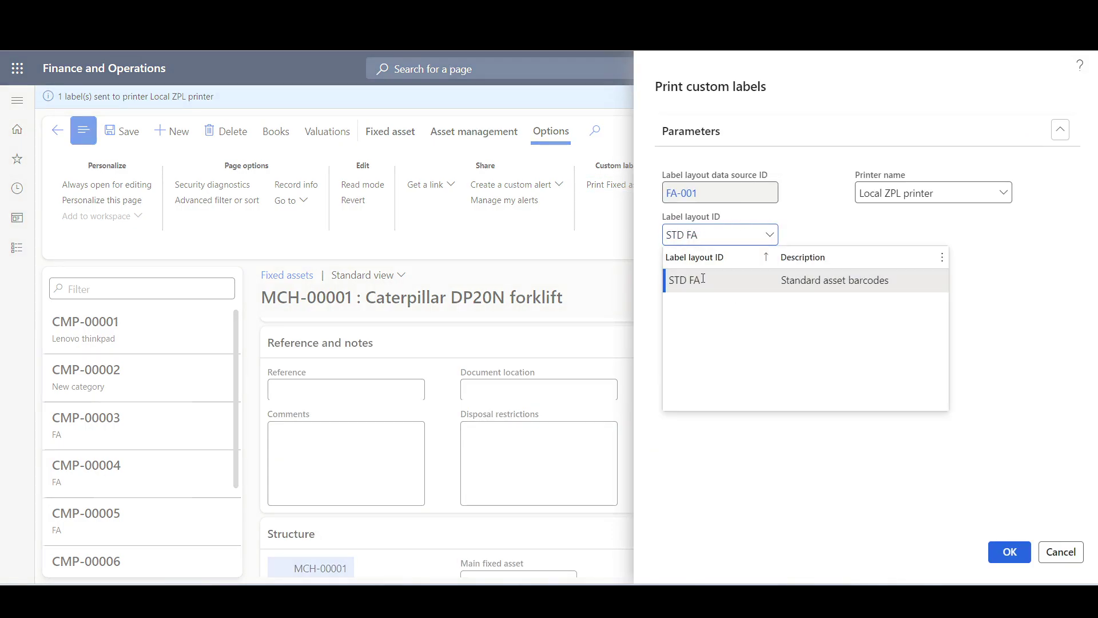
left_click(703, 279)
left_click(1005, 552)
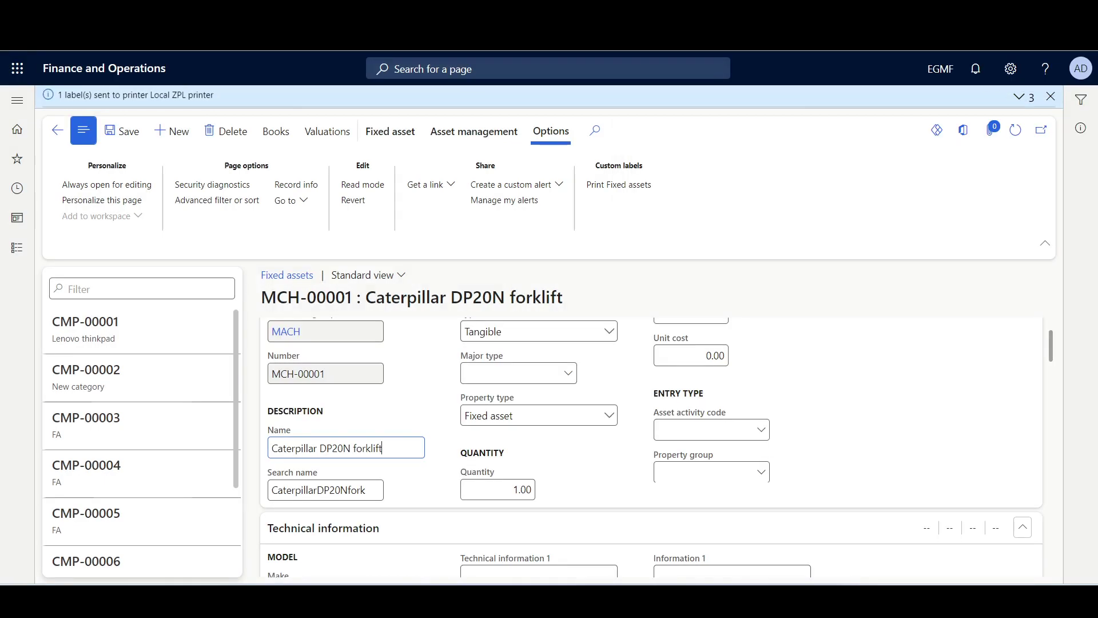
left_click(695, 518)
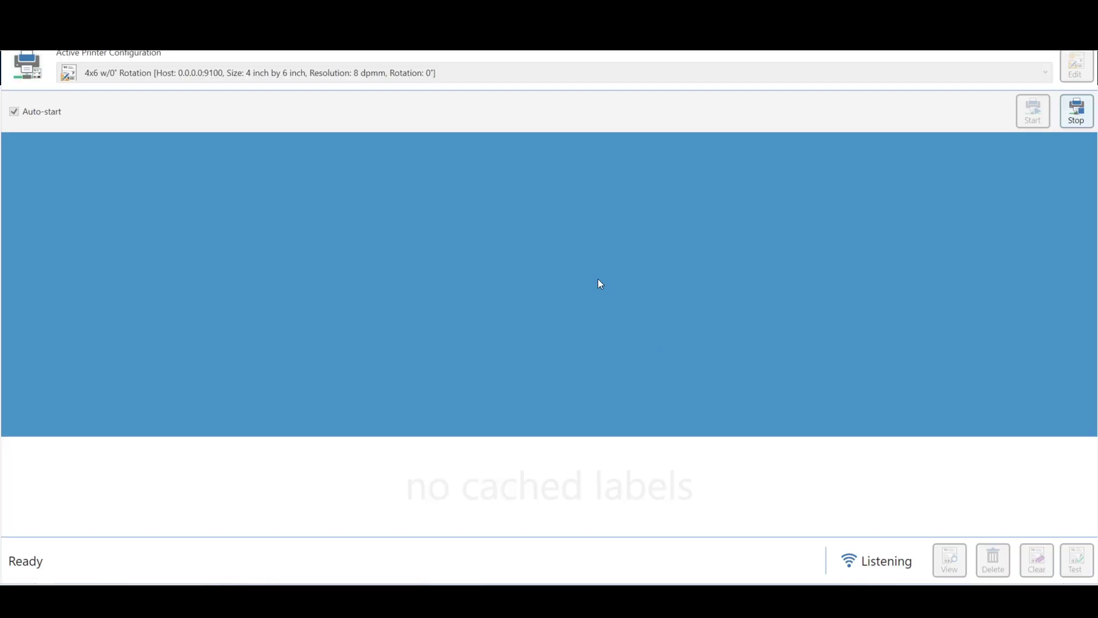